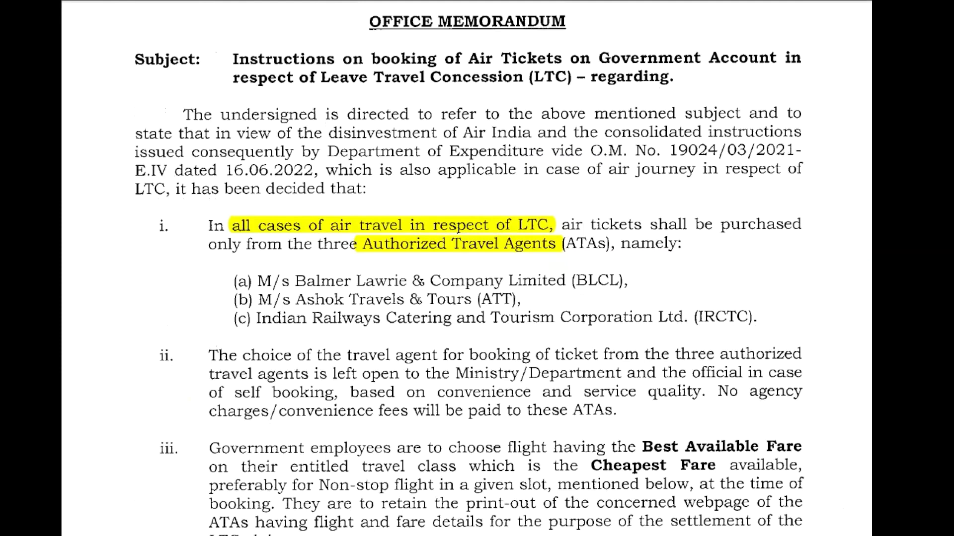
# Highlight the phrases "Best Available Fare" and "Cheapest Fare" in paragraph iii of the memorandum.
pyautogui.scroll(-6, 778, 160)
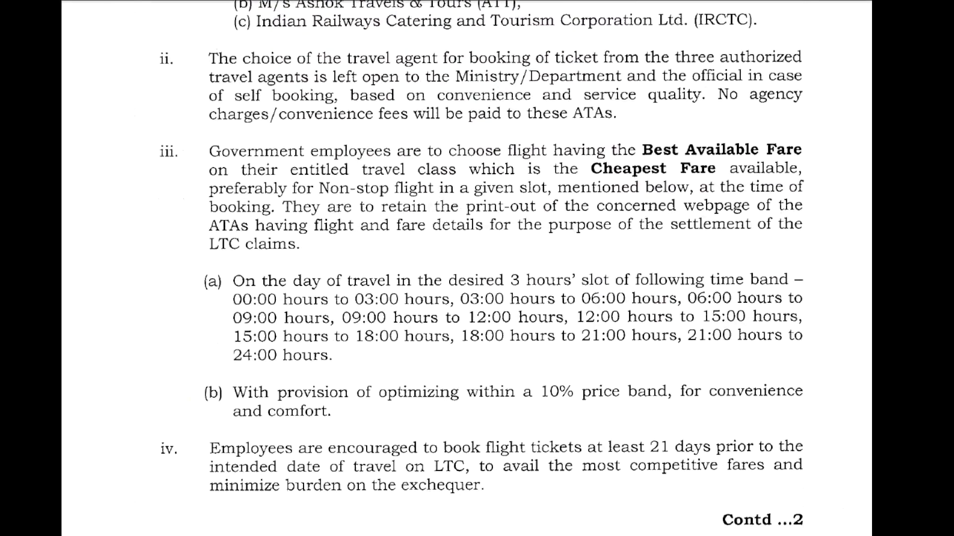
pyautogui.moveTo(643, 149); pyautogui.dragTo(801, 149)
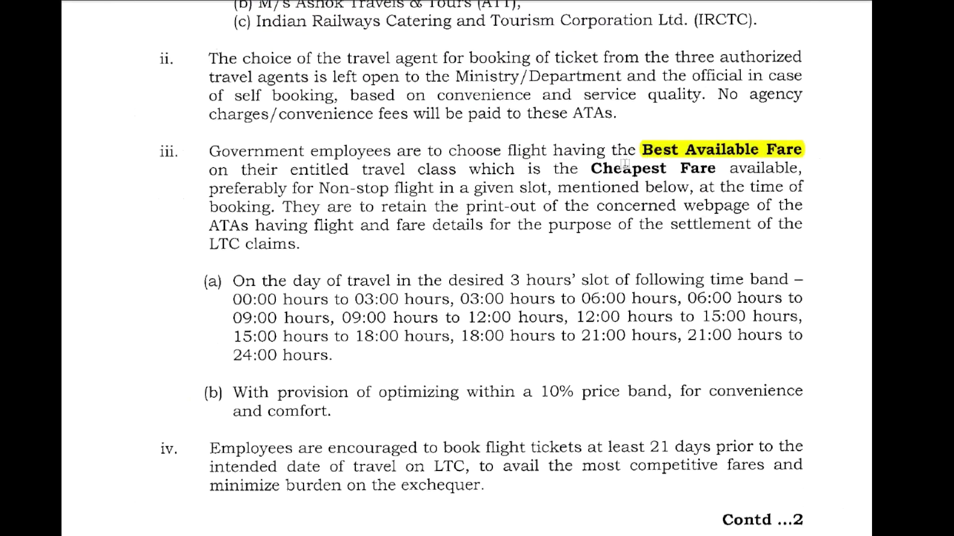
pyautogui.moveTo(594, 169); pyautogui.dragTo(700, 177)
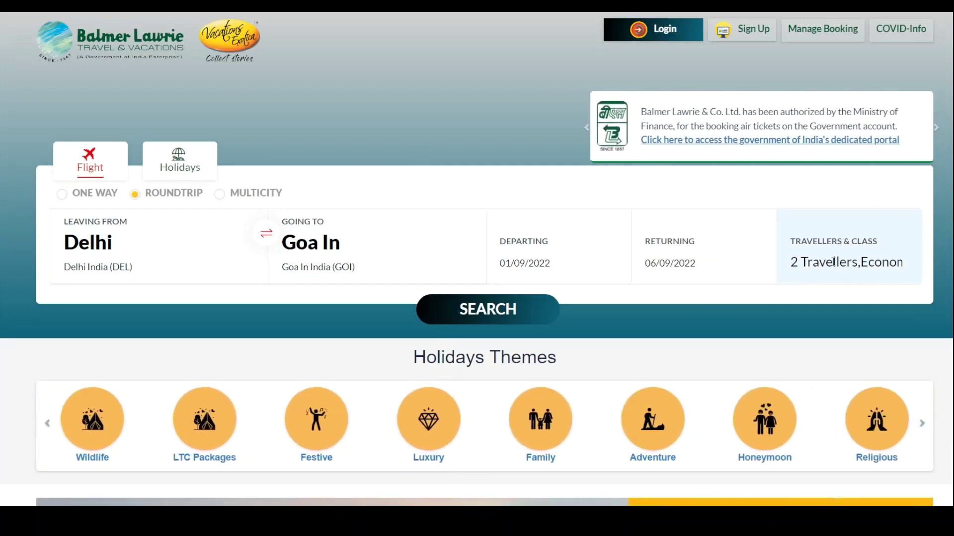
# Search round-trip economy flights from Delhi to Goa for 01/09/2022 to 06/09/2022 with 2 travellers, and look through the listed fares.
pyautogui.click(512, 311)
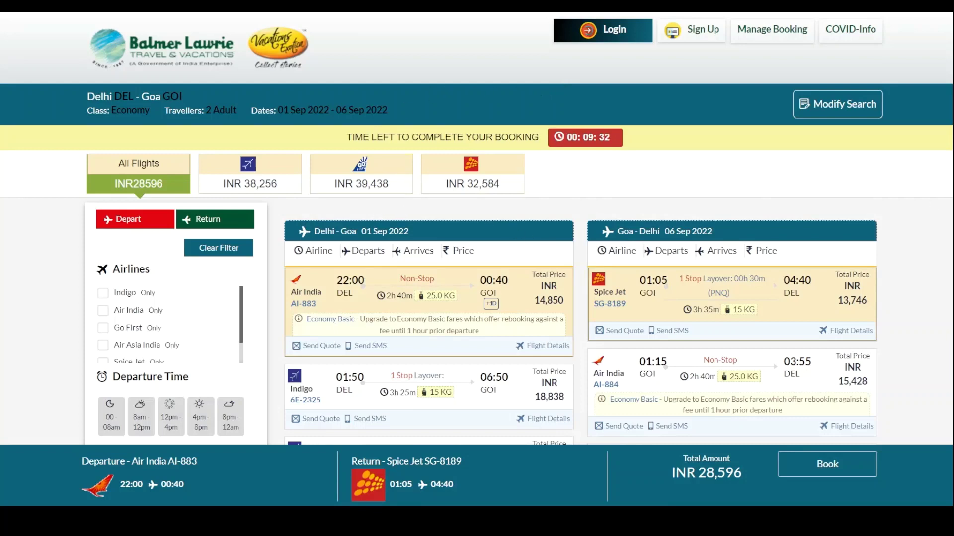
pyautogui.scroll(-10, 477, 228)
pyautogui.scroll(5, 477, 229)
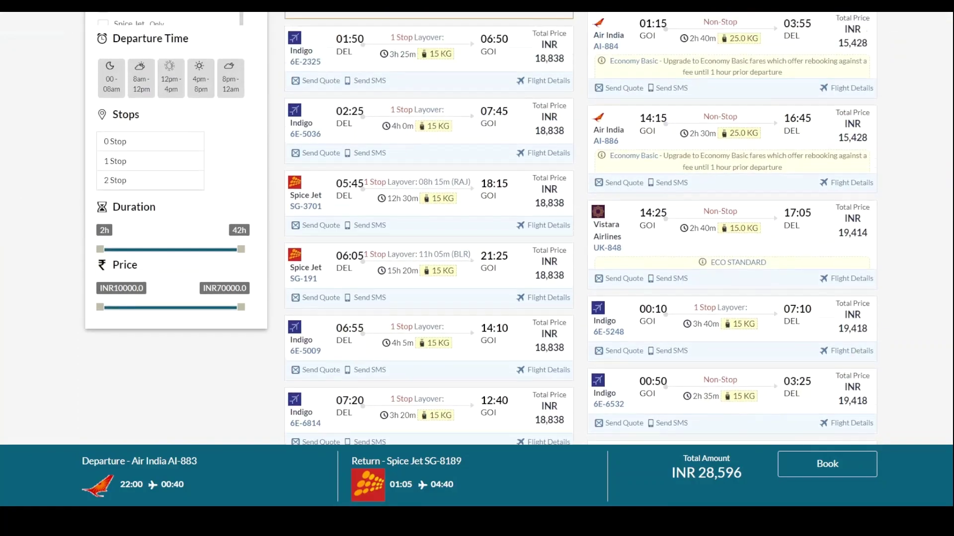
pyautogui.scroll(-10, 477, 228)
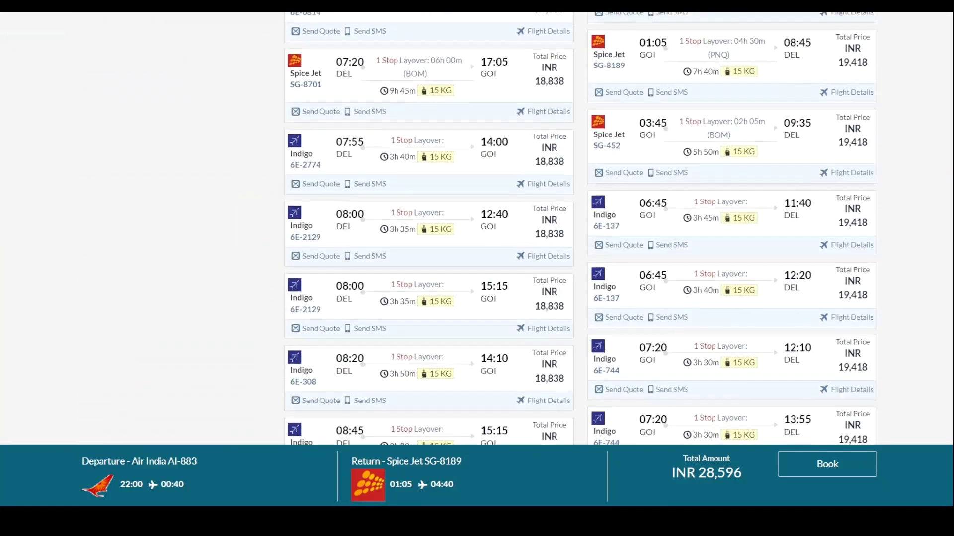
pyautogui.scroll(8, 477, 229)
pyautogui.scroll(-7, 477, 229)
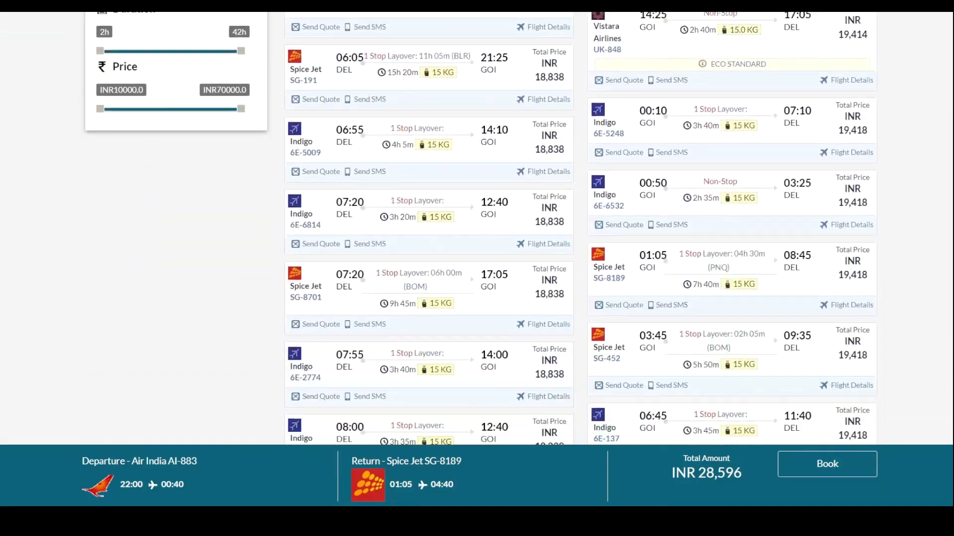
pyautogui.scroll(11, 477, 229)
pyautogui.scroll(-1, 763, 130)
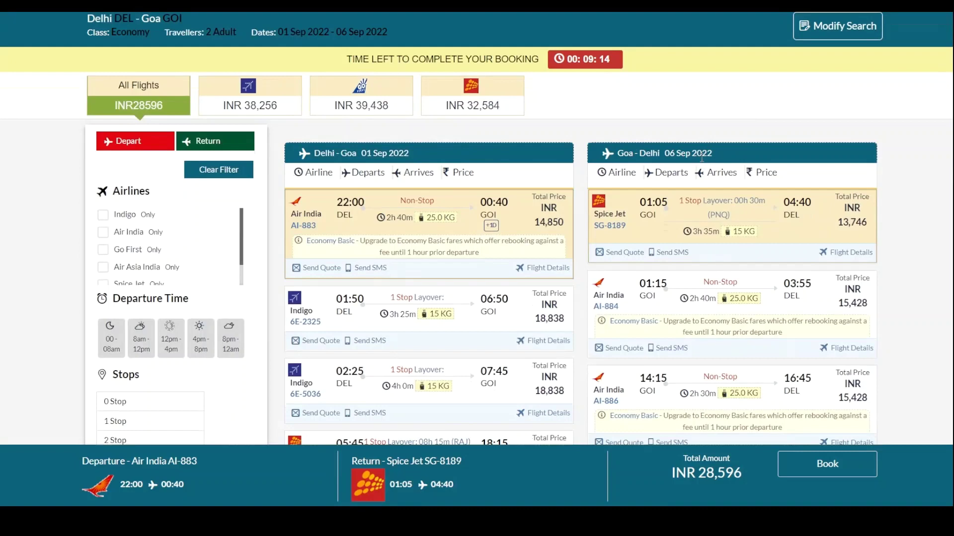
# Filter the Delhi–Goa flights to 0 Stop and sort both the outbound and return lists by departure time.
pyautogui.scroll(1, 701, 158)
pyautogui.scroll(-4, 702, 158)
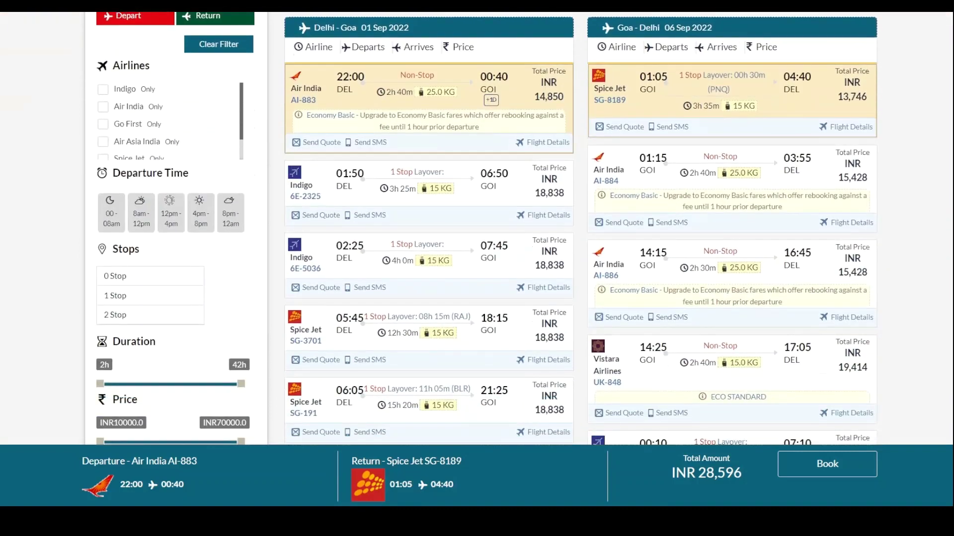
pyautogui.click(129, 277)
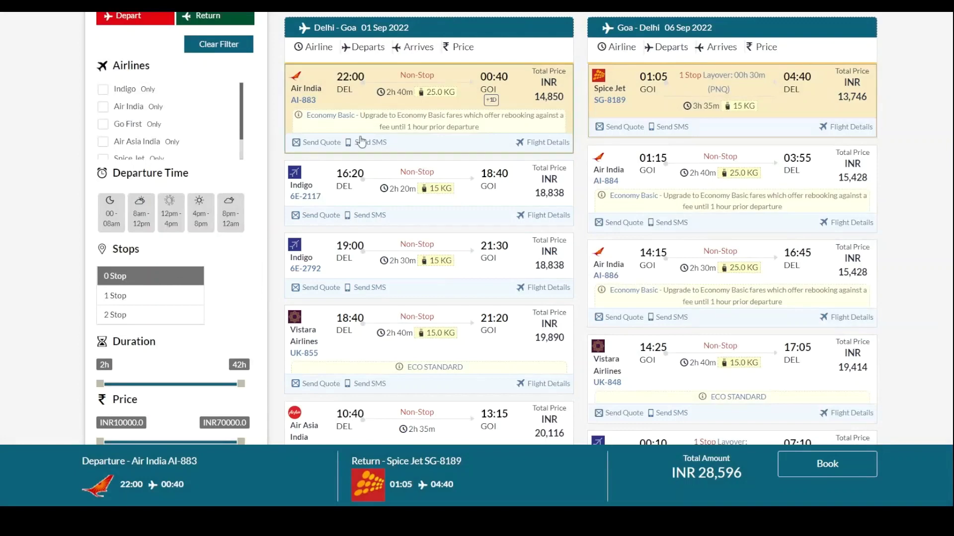
pyautogui.click(368, 50)
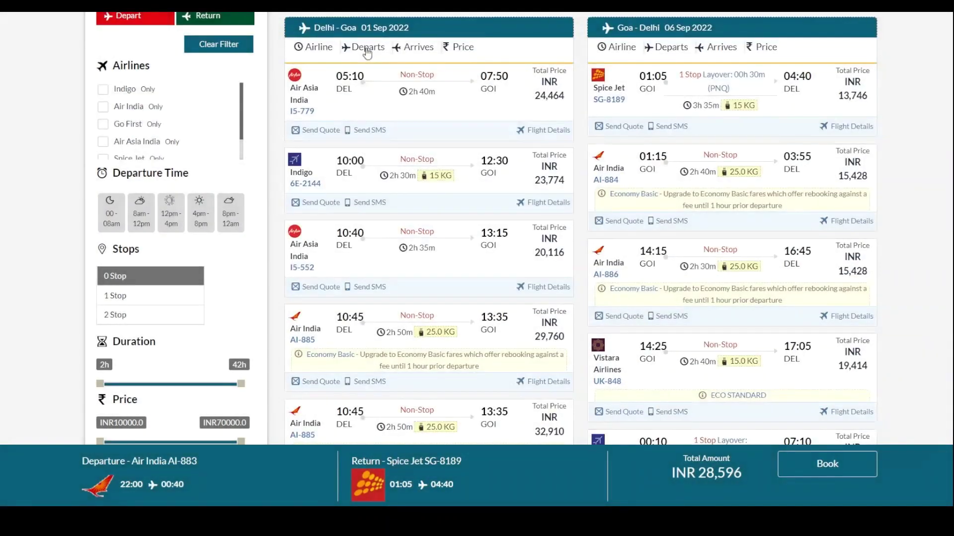
pyautogui.click(666, 48)
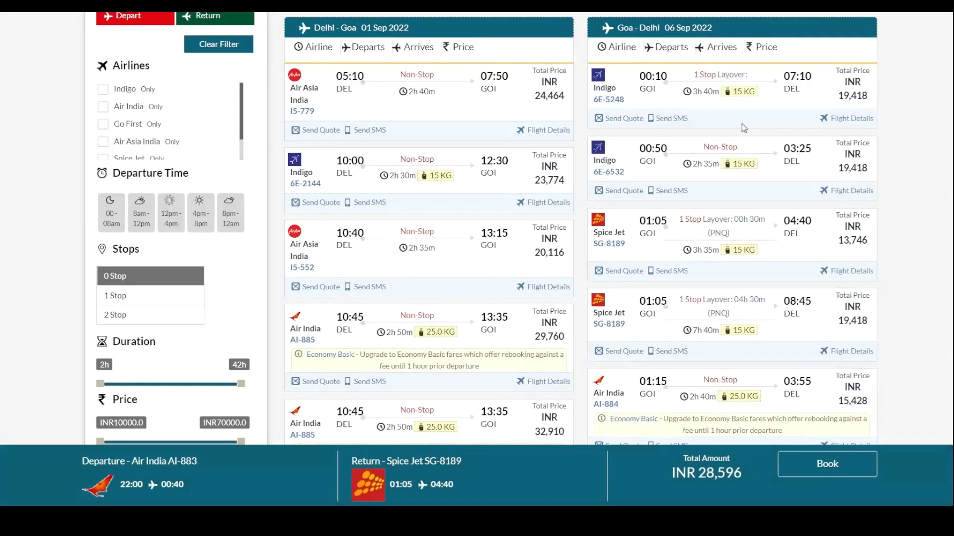
# Limit the outbound flights to the 8am-12pm departure slot and compare their fares.
pyautogui.click(143, 218)
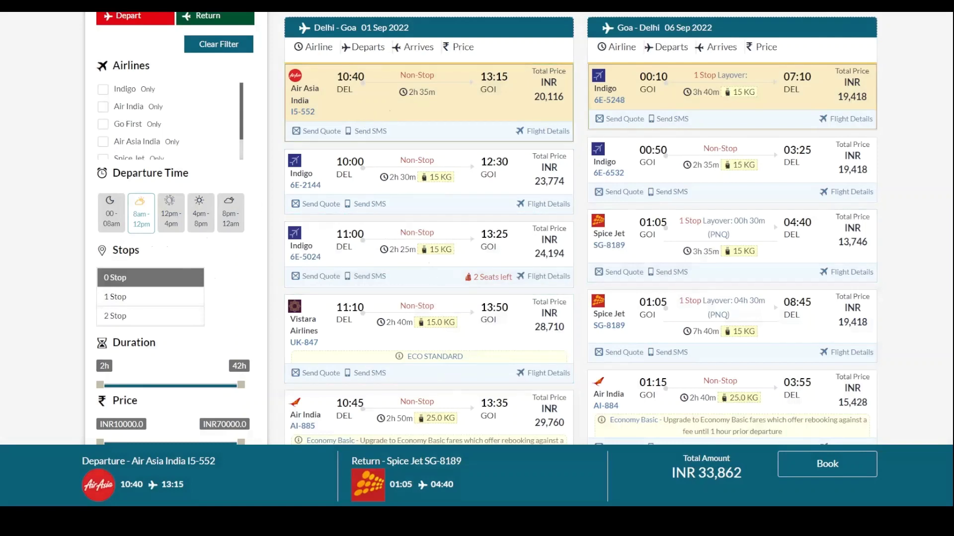
pyautogui.scroll(-5, 476, 229)
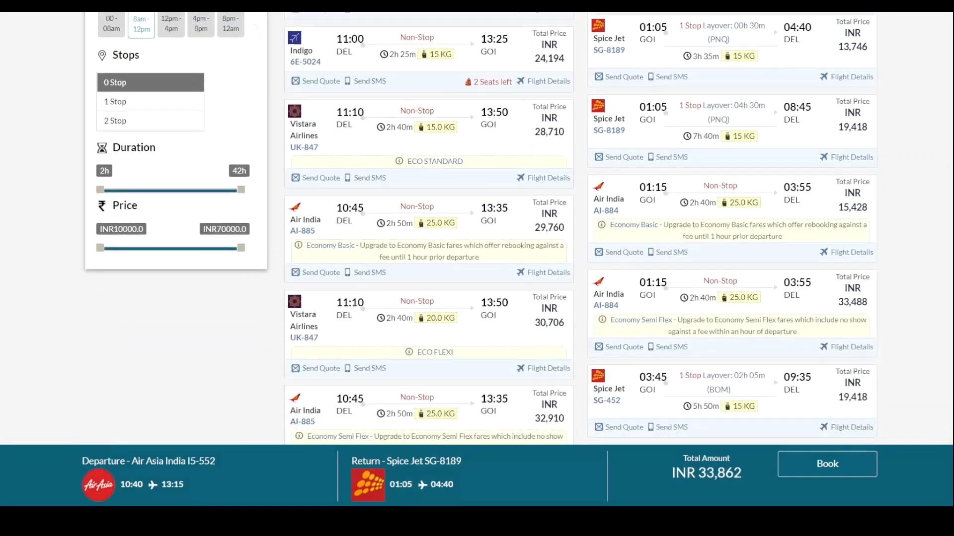
pyautogui.scroll(-3, 477, 229)
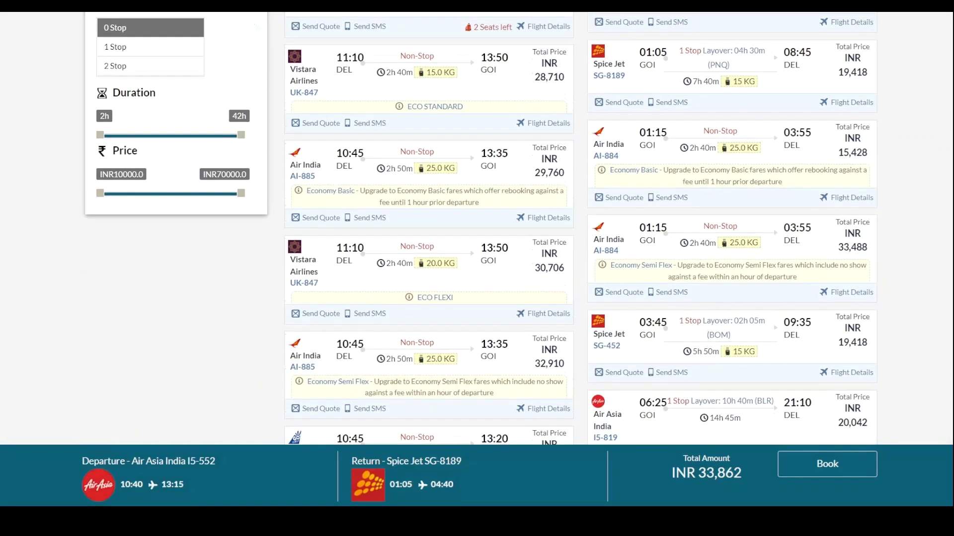
pyautogui.scroll(5, 477, 228)
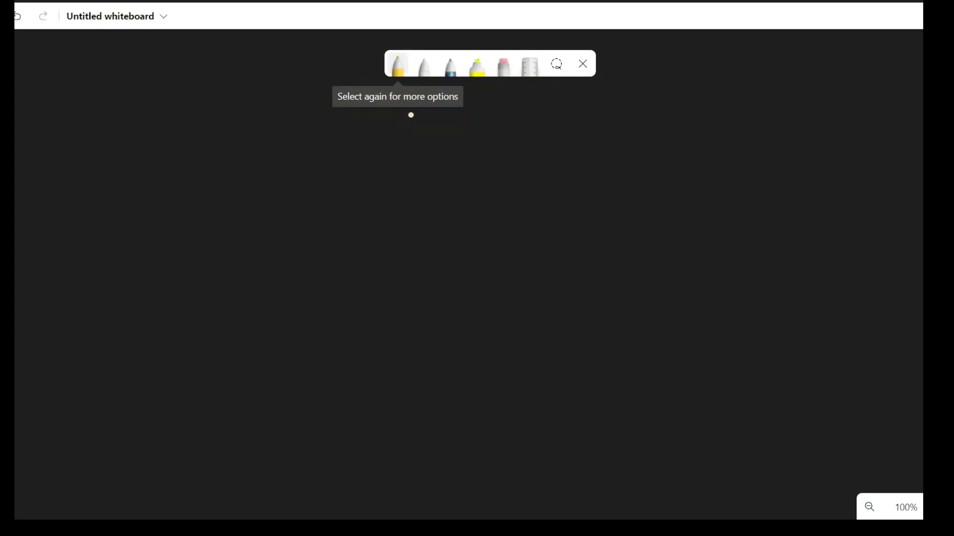
# Switch to the whiteboard and handwrite two fare lines in yellow pen: "Air Air - 20,000" and "Vistara - 28000".
pyautogui.moveTo(348, 144)
pyautogui.mouseDown()
pyautogui.moveTo(355, 165)
pyautogui.moveTo(352, 157)
pyautogui.mouseUp()
pyautogui.moveTo(357, 154)
pyautogui.mouseDown()
pyautogui.moveTo(357, 164)
pyautogui.moveTo(412, 164)
pyautogui.mouseUp()
pyautogui.moveTo(400, 158); pyautogui.dragTo(561, 164)
pyautogui.moveTo(573, 166)
pyautogui.mouseDown()
pyautogui.moveTo(570, 173)
pyautogui.moveTo(617, 164)
pyautogui.mouseUp()
pyautogui.moveTo(342, 214)
pyautogui.mouseDown()
pyautogui.moveTo(358, 213)
pyautogui.moveTo(366, 228)
pyautogui.mouseUp()
pyautogui.moveTo(378, 222)
pyautogui.mouseDown()
pyautogui.moveTo(375, 231)
pyautogui.moveTo(386, 230)
pyautogui.mouseUp()
pyautogui.moveTo(387, 224); pyautogui.dragTo(561, 229)
pyautogui.moveTo(570, 218)
pyautogui.mouseDown()
pyautogui.moveTo(564, 232)
pyautogui.moveTo(621, 222)
pyautogui.mouseUp()
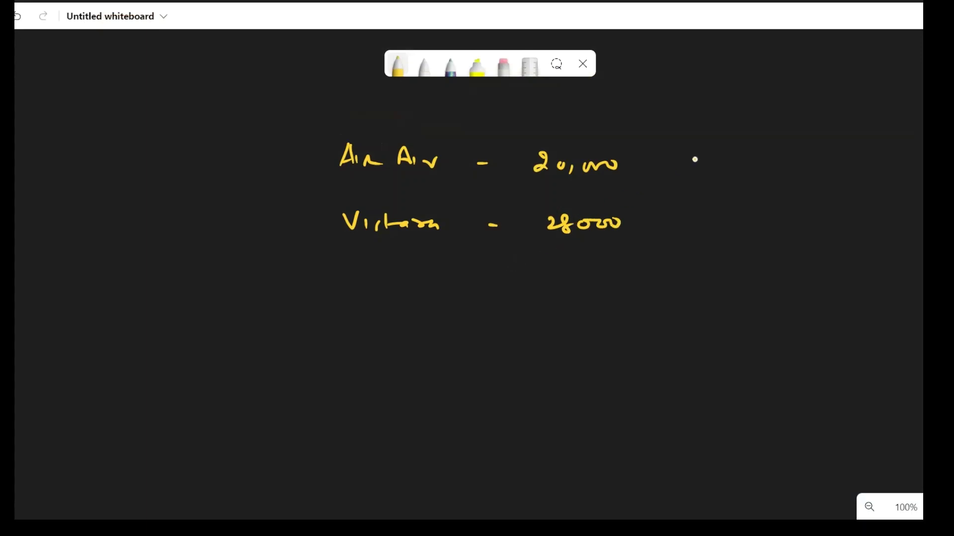
# Extend the 20,000 fare line with an underlined "+10%" and a double-underlined "= 22000", and tick the 20,000.
pyautogui.moveTo(635, 167)
pyautogui.mouseDown()
pyautogui.moveTo(651, 166)
pyautogui.moveTo(644, 172)
pyautogui.mouseUp()
pyautogui.moveTo(661, 157)
pyautogui.mouseDown()
pyautogui.moveTo(657, 173)
pyautogui.moveTo(676, 162)
pyautogui.moveTo(690, 182)
pyautogui.mouseUp()
pyautogui.click(698, 165)
pyautogui.moveTo(578, 142); pyautogui.dragTo(607, 133)
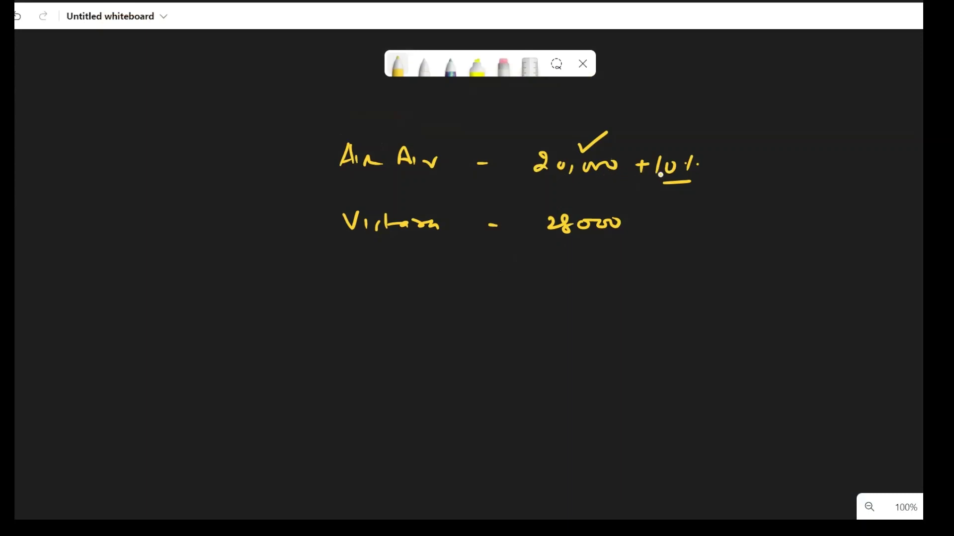
pyautogui.moveTo(724, 168); pyautogui.dragTo(729, 170)
pyautogui.moveTo(724, 175)
pyautogui.mouseDown()
pyautogui.moveTo(781, 182)
pyautogui.moveTo(822, 172)
pyautogui.mouseUp()
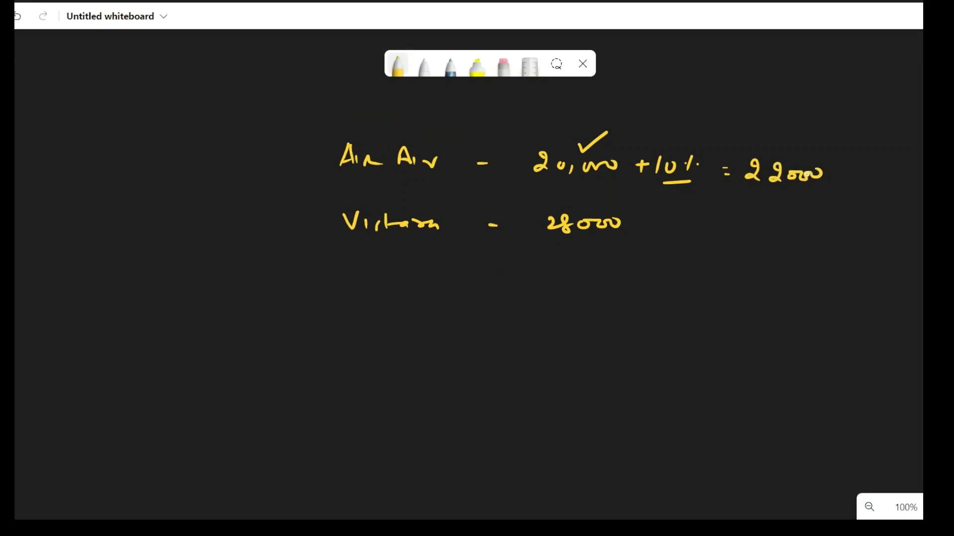
pyautogui.moveTo(749, 189); pyautogui.dragTo(818, 196)
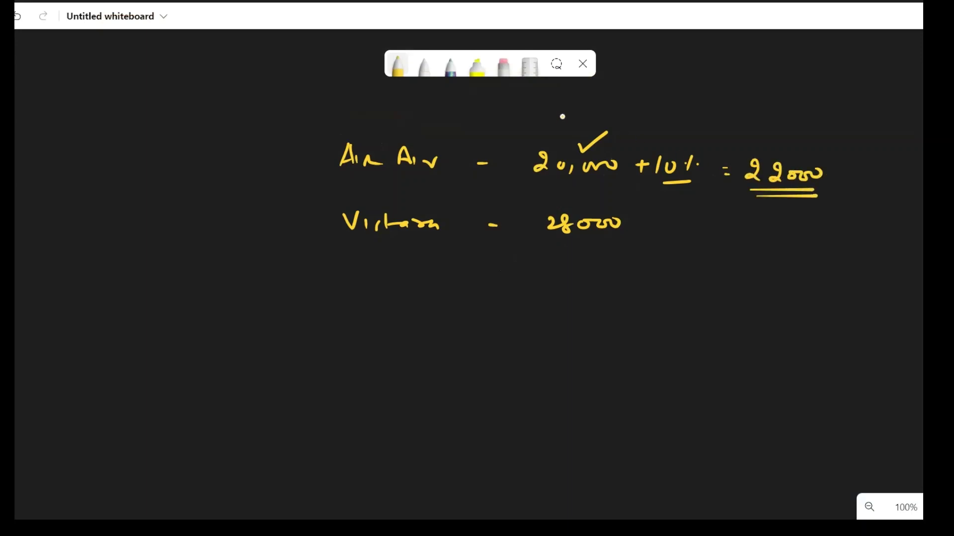
# Handwrite an underlined note above the 20,000 + 10% calculation.
pyautogui.moveTo(526, 110)
pyautogui.mouseDown()
pyautogui.moveTo(534, 121)
pyautogui.moveTo(588, 114)
pyautogui.mouseUp()
pyautogui.moveTo(597, 118); pyautogui.dragTo(702, 117)
pyautogui.moveTo(520, 132); pyautogui.dragTo(702, 135)
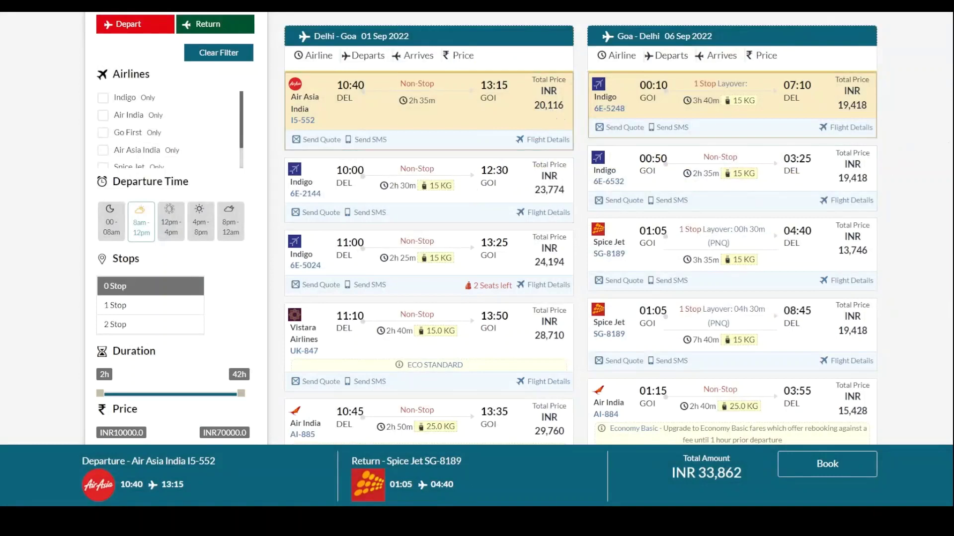
# Switch back to the flight results and examine the non-stop morning Delhi–Goa fares.
pyautogui.scroll(-6, 480, 229)
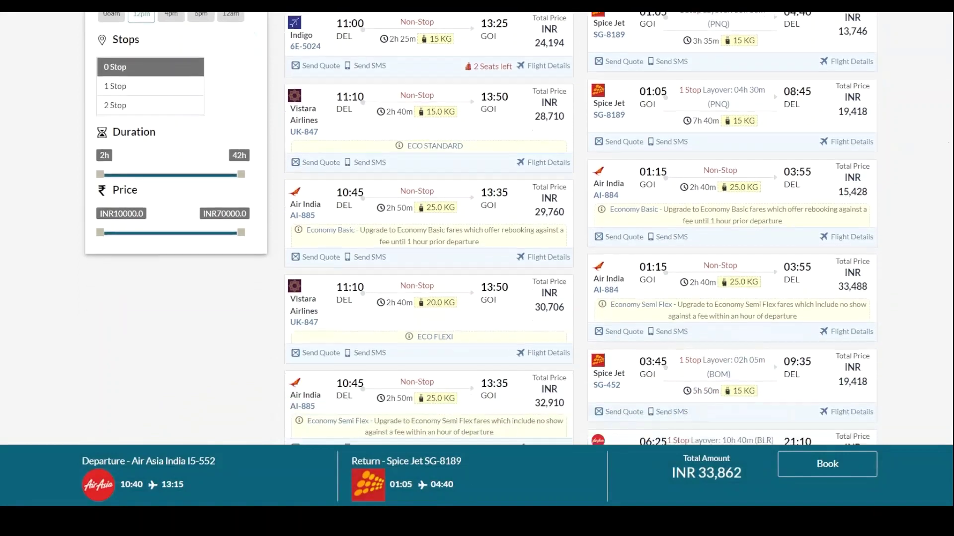
pyautogui.scroll(-1, 693, 117)
pyautogui.scroll(3, 694, 118)
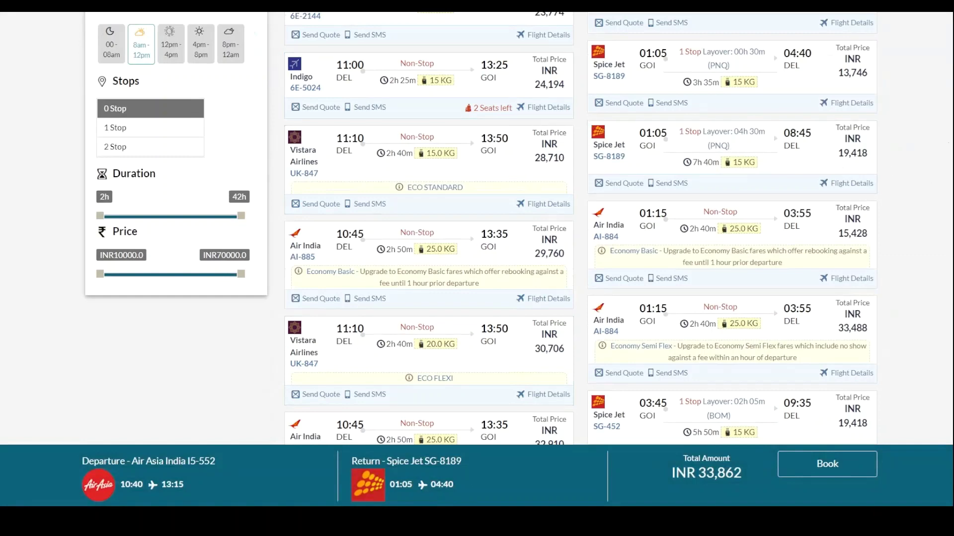
pyautogui.scroll(4, 931, 120)
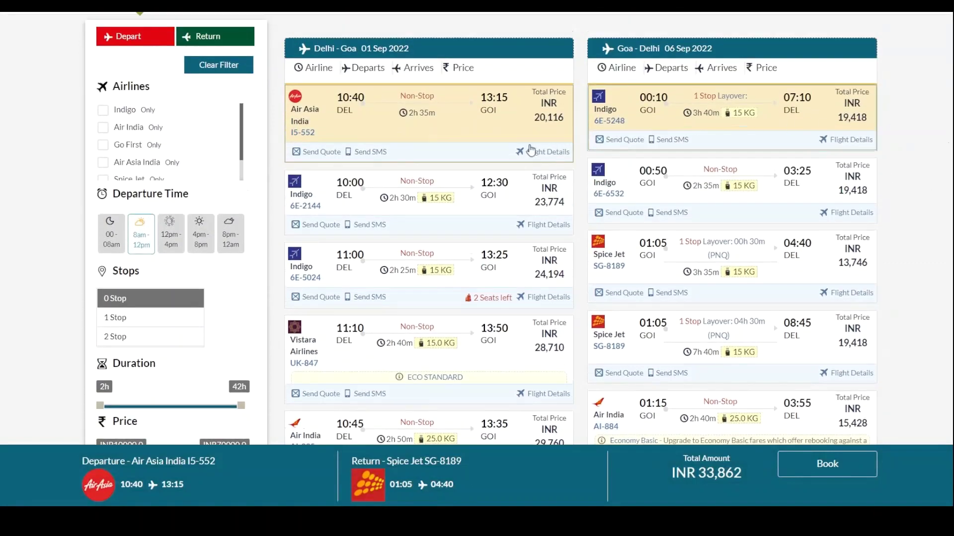
pyautogui.moveTo(505, 335)
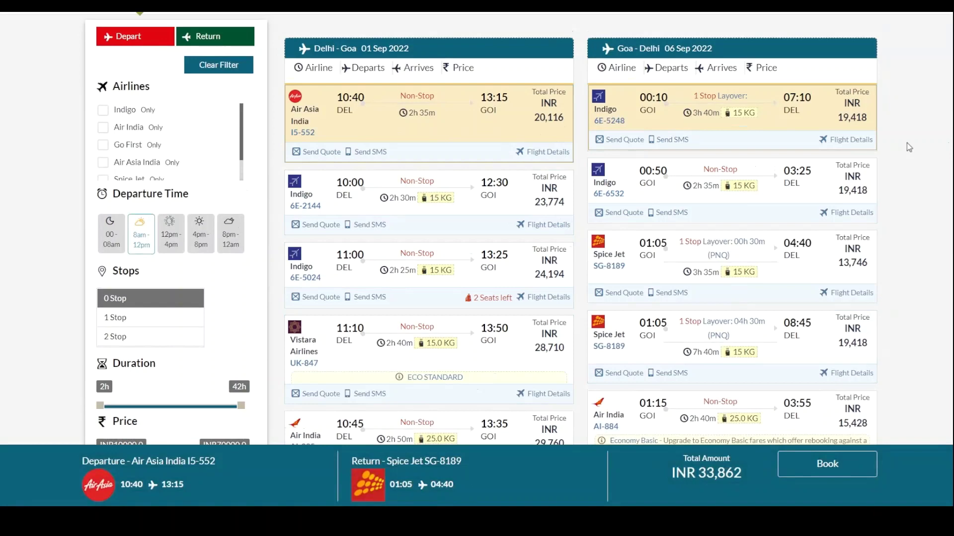
# Open the print preview of the flight results page, check the previewed sheets, and cancel without printing.
pyautogui.hotkey('ctrl', 'p')
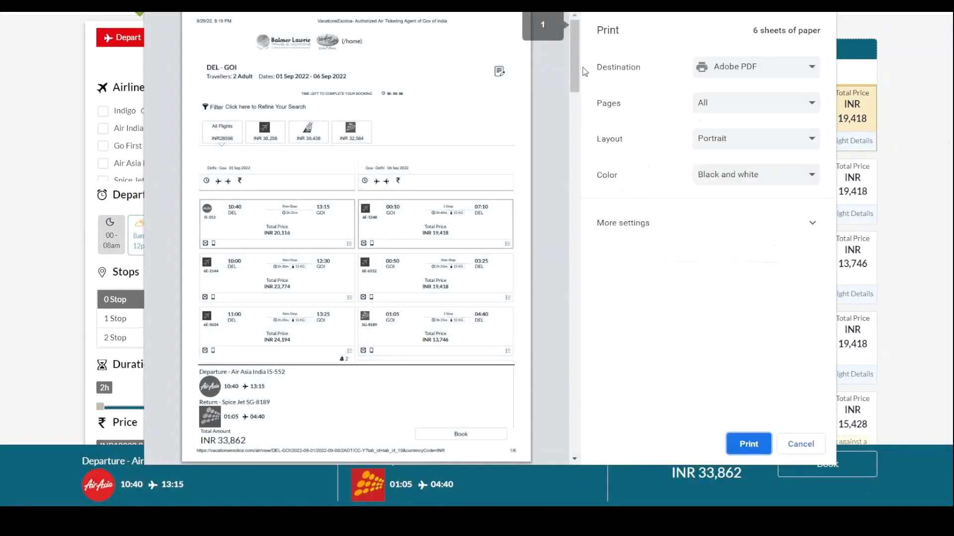
pyautogui.moveTo(575, 63); pyautogui.dragTo(547, 56)
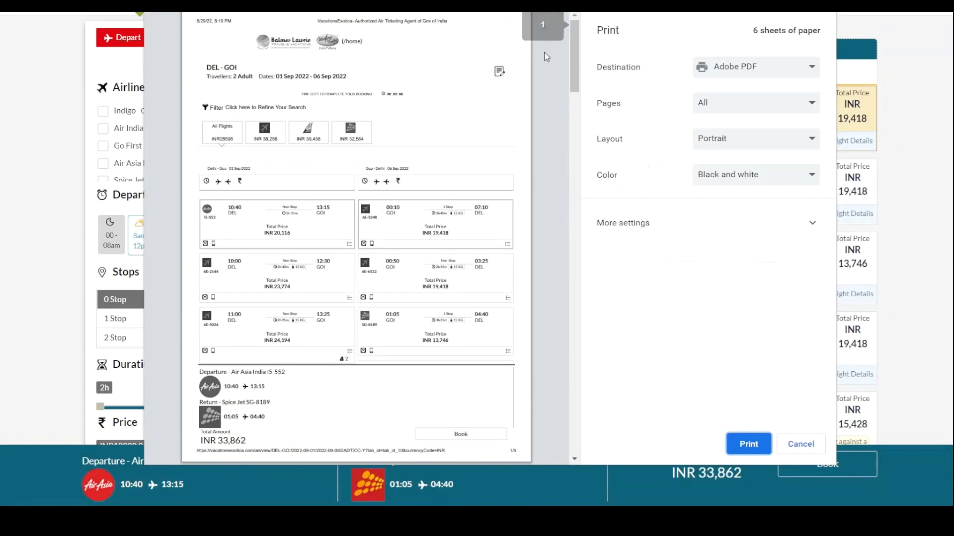
pyautogui.click(806, 447)
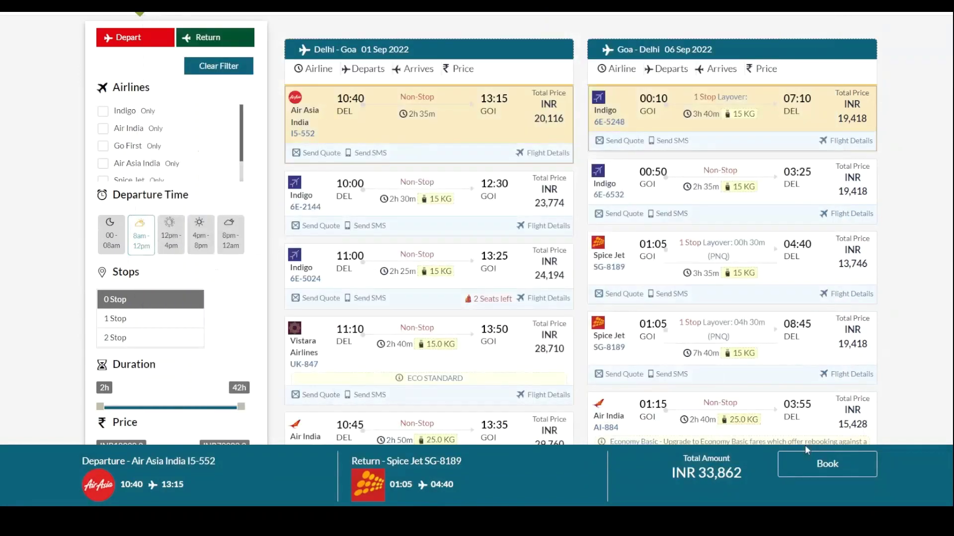